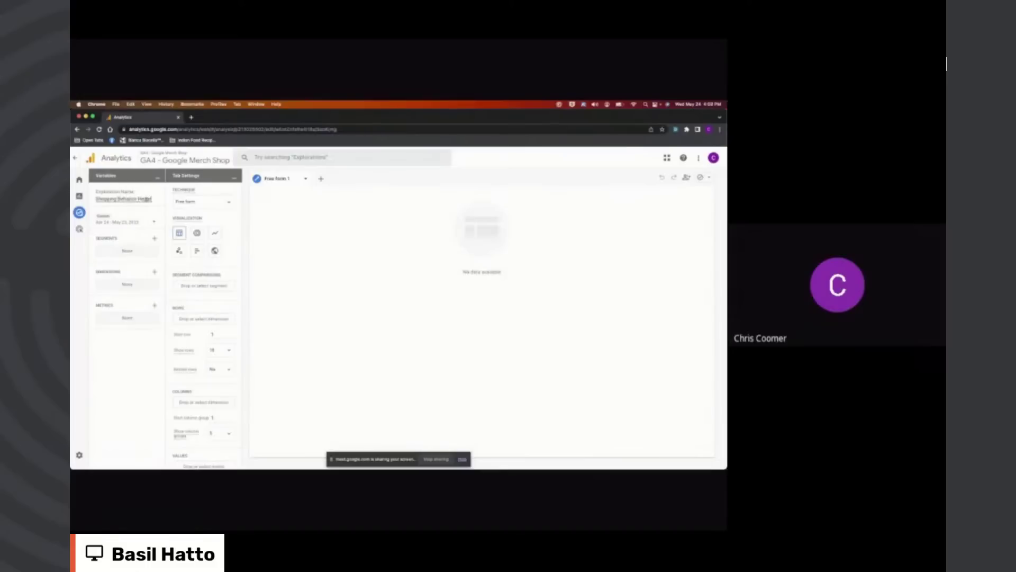
Step: Set the exploration technique to Funnel exploration and open its funnel steps for editing
{"action": "left_click", "coordinate": [217, 202]}
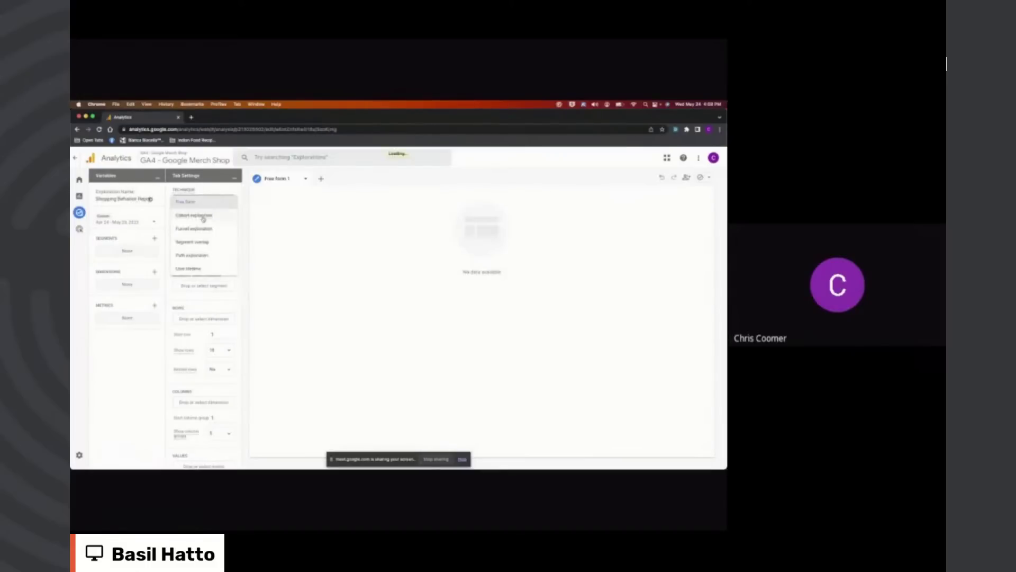
{"action": "left_click", "coordinate": [190, 234]}
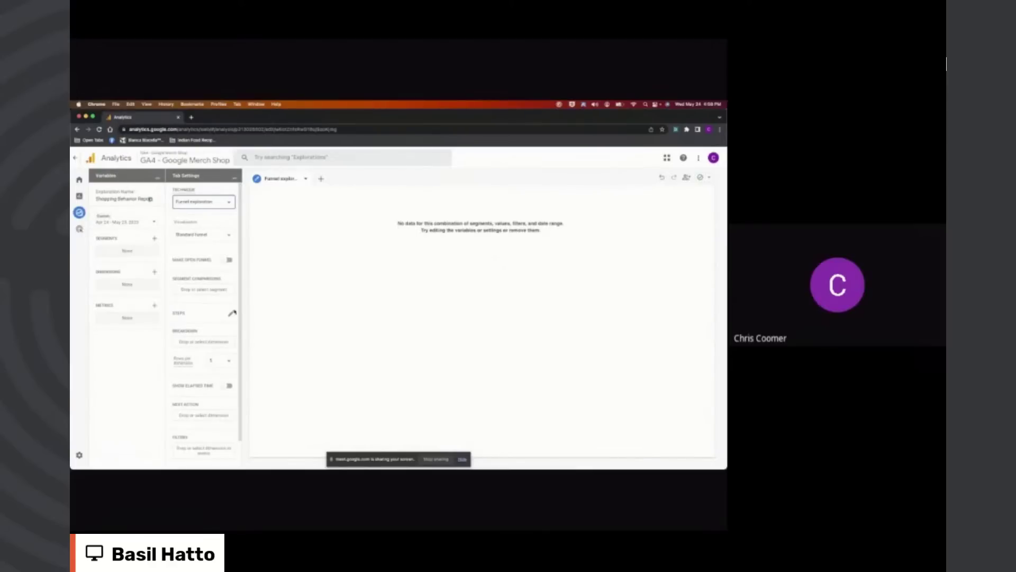
{"action": "left_click", "coordinate": [231, 313]}
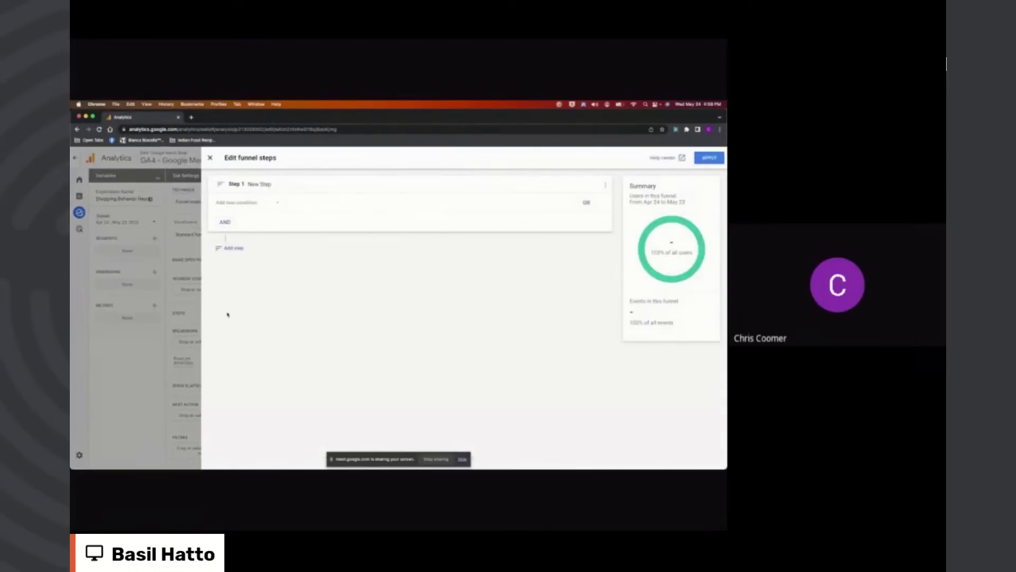
Step: Name the first funnel step Sessions Start and set its condition to the session_start event
{"action": "left_click", "coordinate": [270, 184]}
{"action": "key", "text": "super+a"}
{"action": "type", "text": "Sessions Start"}
{"action": "left_click", "coordinate": [251, 208]}
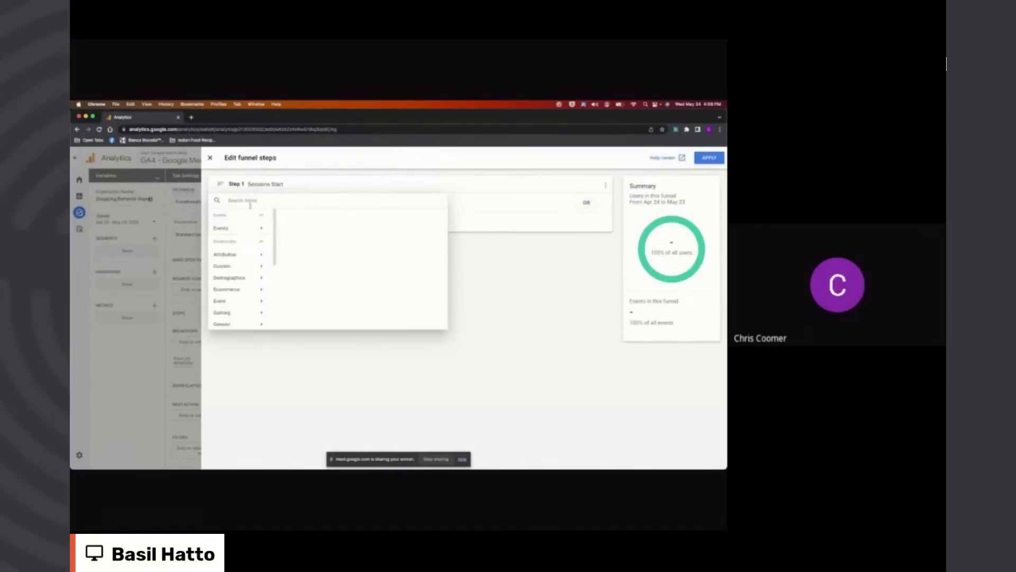
{"action": "type", "text": "session"}
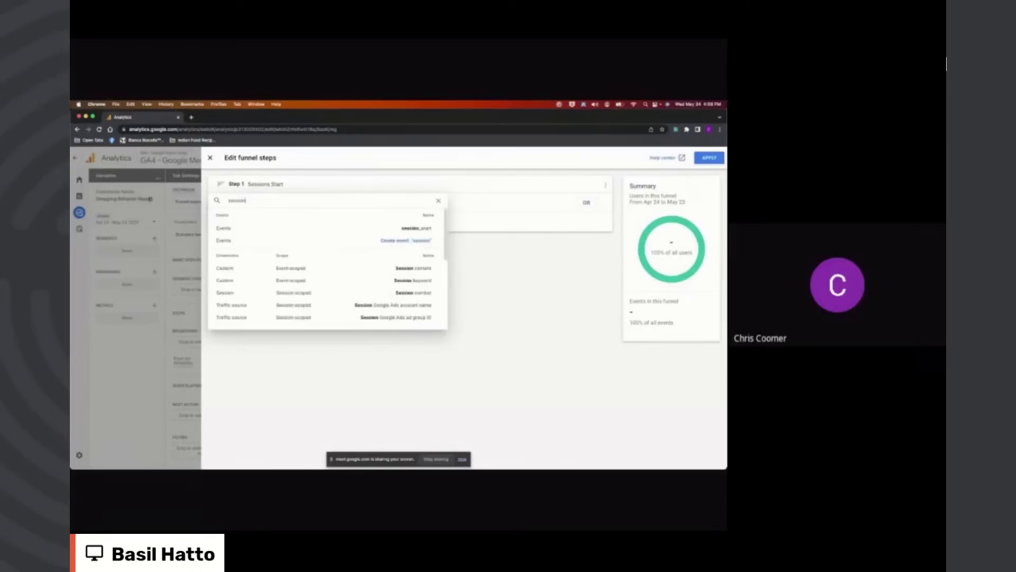
{"action": "left_click", "coordinate": [411, 228]}
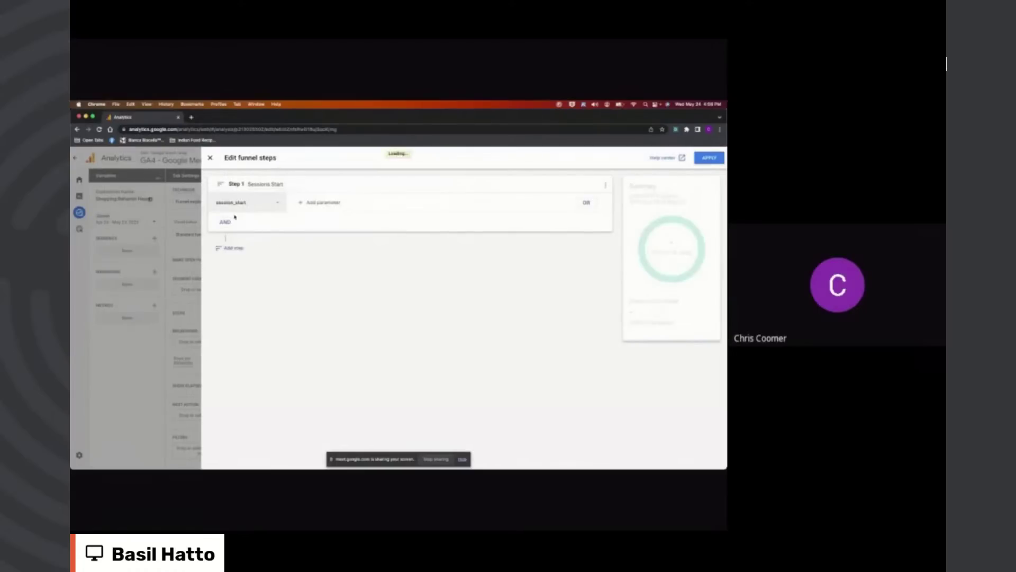
Step: Add a second funnel step using the view_item event and a third named Add to Cart using the add_to_cart event
{"action": "left_click", "coordinate": [232, 248]}
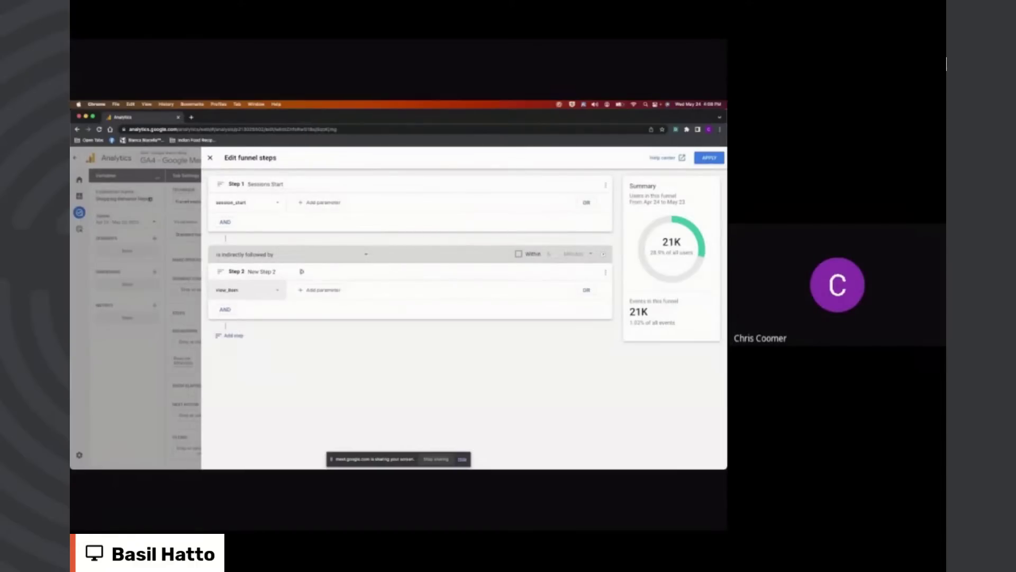
{"action": "left_click", "coordinate": [233, 335]}
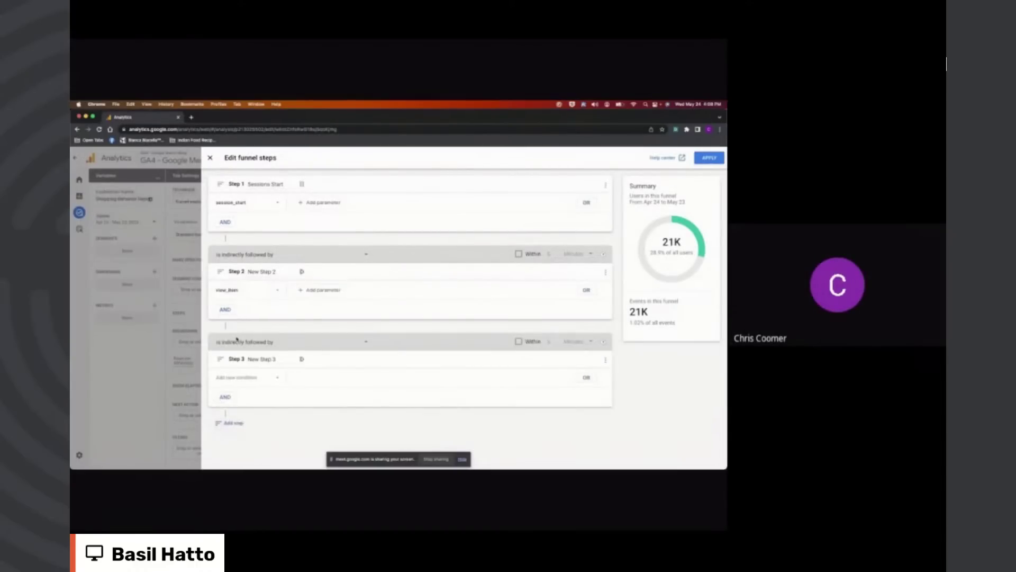
{"action": "left_click", "coordinate": [258, 378]}
{"action": "type", "text": "add"}
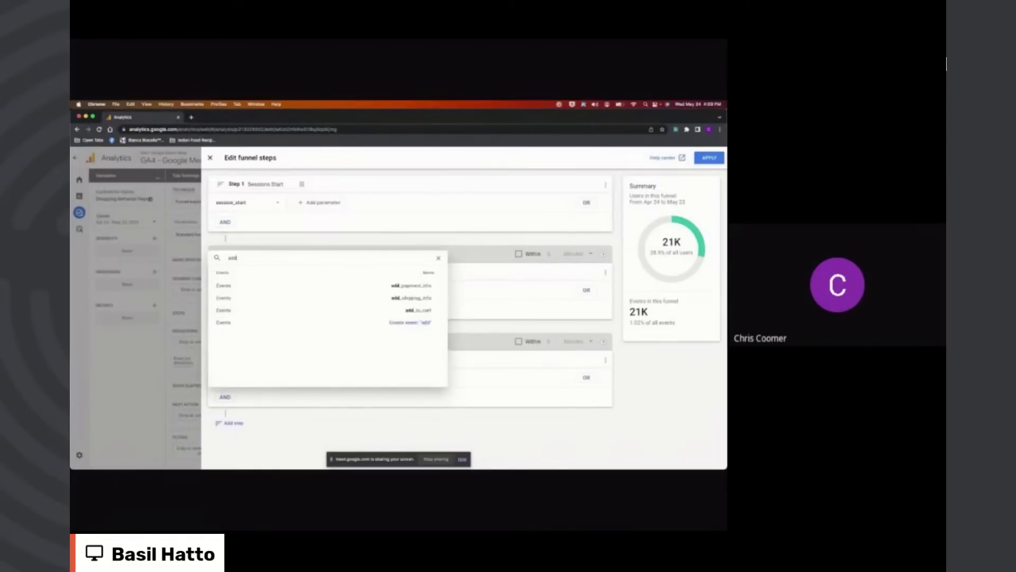
{"action": "left_click", "coordinate": [413, 311]}
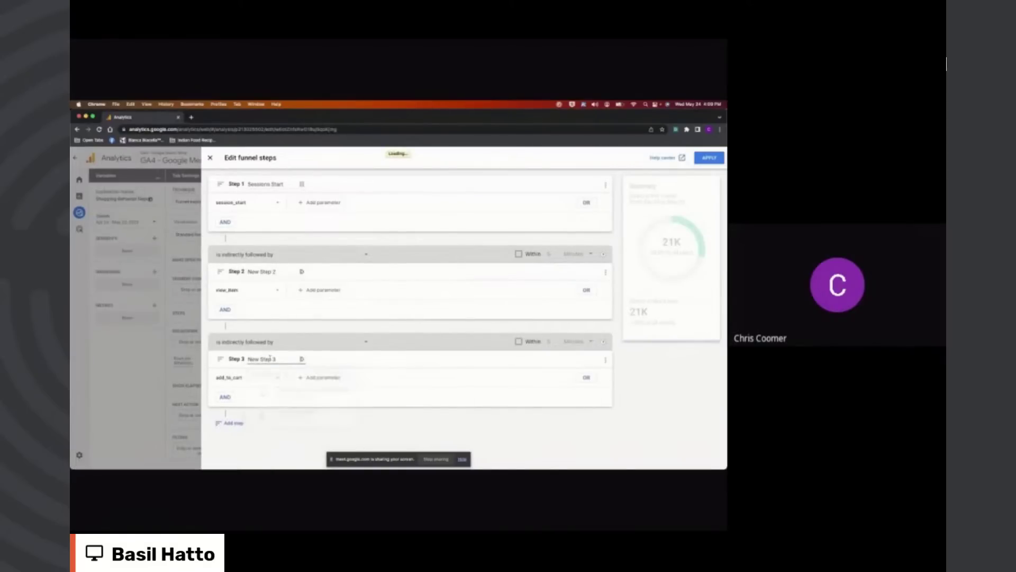
{"action": "triple_click", "coordinate": [270, 359]}
{"action": "type", "text": "Add to Cart"}
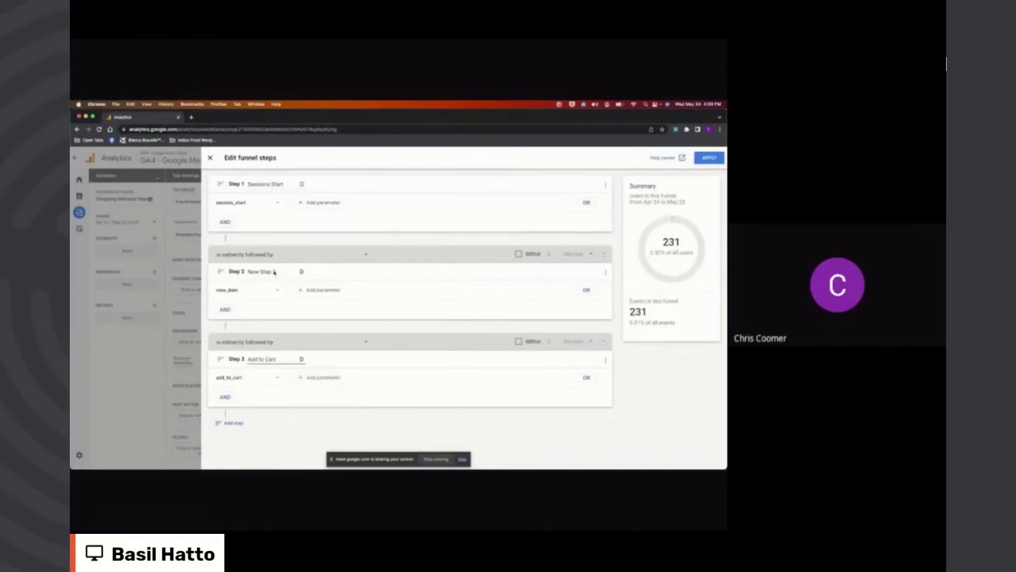
Step: Rename the second funnel step, which uses the view_item event, as Item Views
{"action": "triple_click", "coordinate": [274, 272]}
{"action": "key", "text": "BackSpace"}
{"action": "type", "text": "Item Views"}
Step: Add a fourth funnel step named Checkout with the begin_checkout event as its condition
{"action": "left_click", "coordinate": [236, 423]}
{"action": "scroll", "coordinate": [254, 415], "scroll_direction": "down", "scroll_amount": 2}
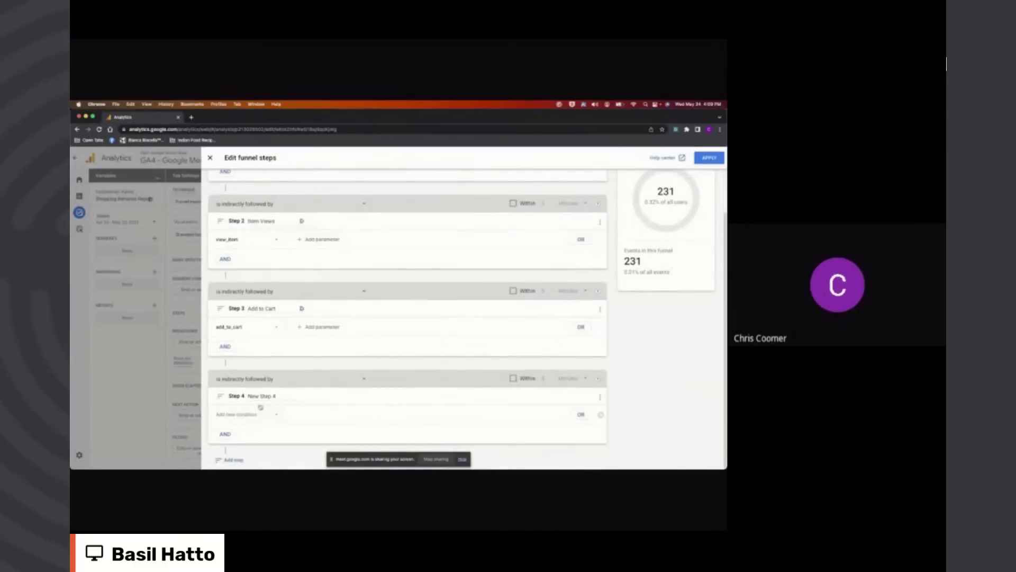
{"action": "left_click", "coordinate": [263, 395]}
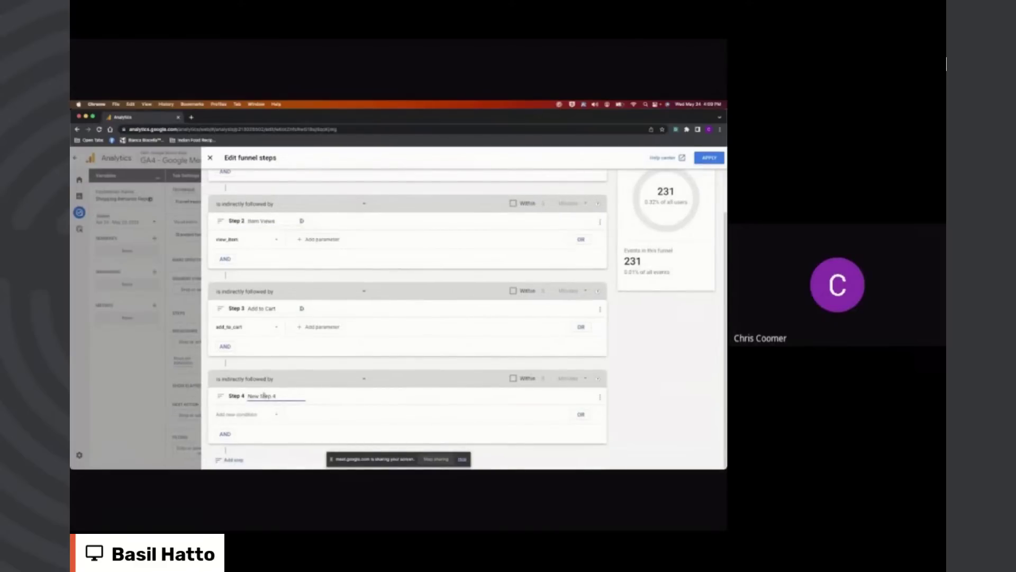
{"action": "left_click", "coordinate": [248, 415]}
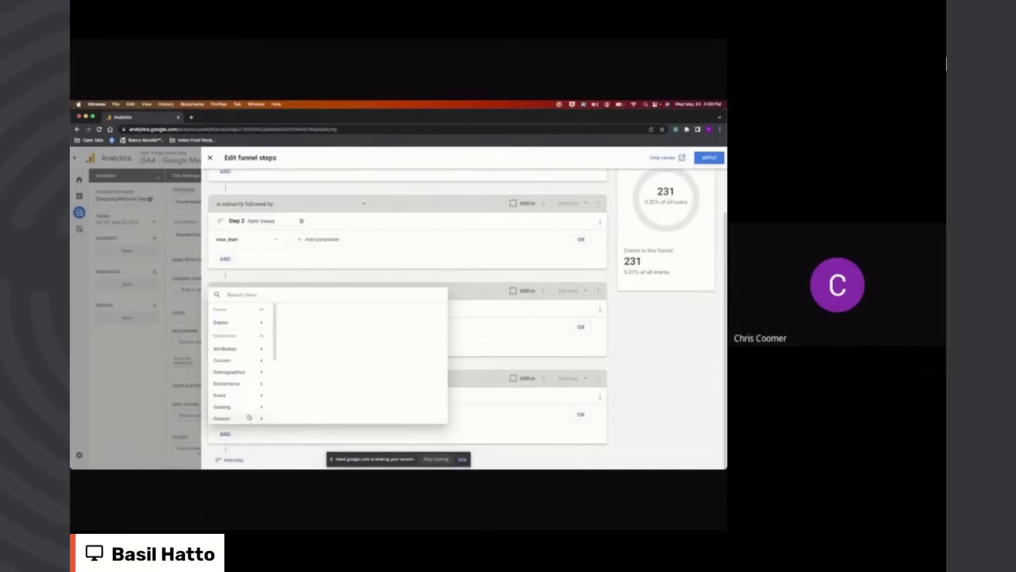
{"action": "type", "text": "checkou"}
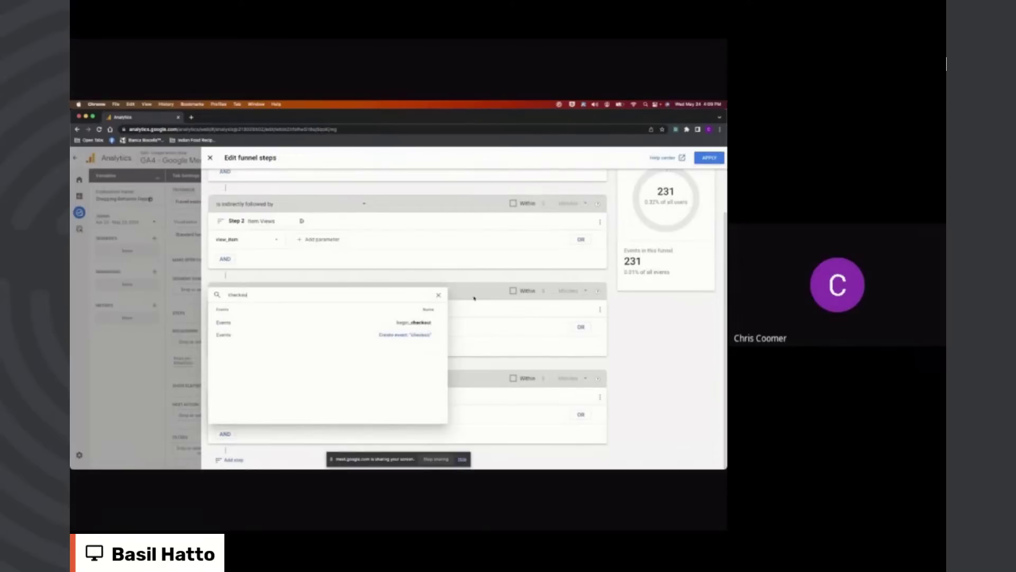
{"action": "type", "text": "t"}
{"action": "left_click", "coordinate": [386, 322]}
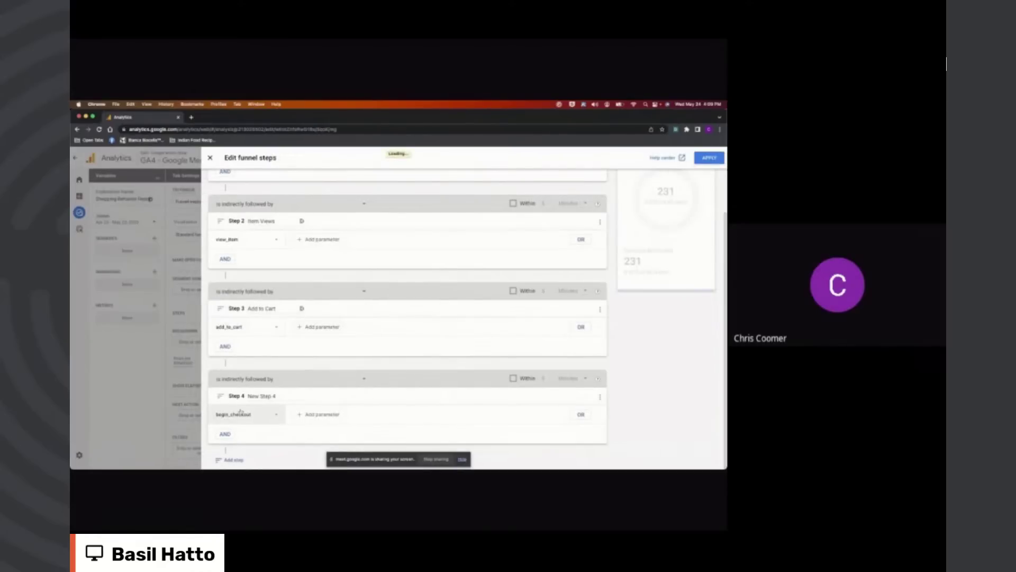
{"action": "left_click", "coordinate": [262, 395]}
{"action": "type", "text": "Checkout"}
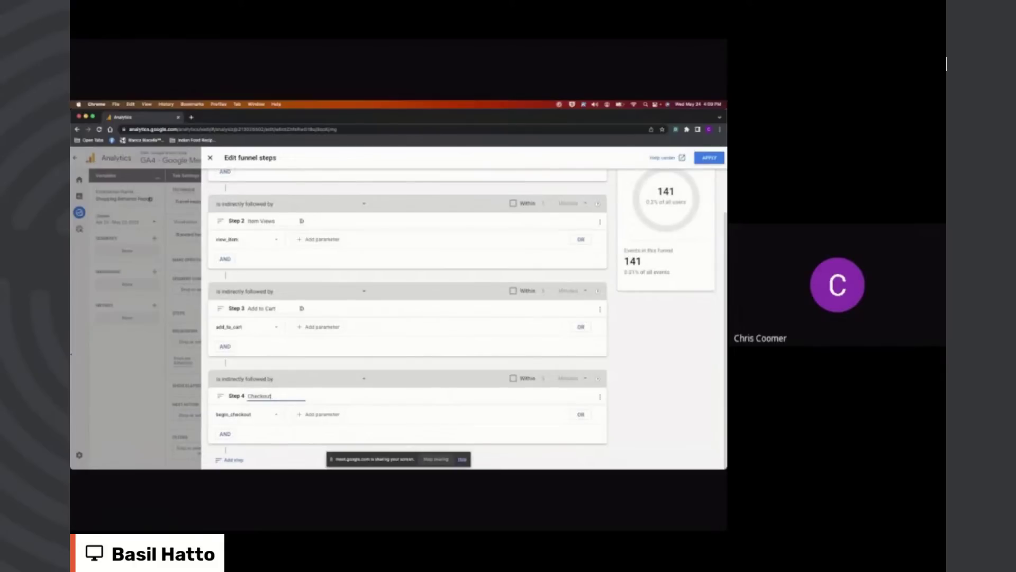
Step: Add a fifth funnel step named Purchase with the purchase event as its condition and apply the funnel
{"action": "left_click", "coordinate": [233, 460]}
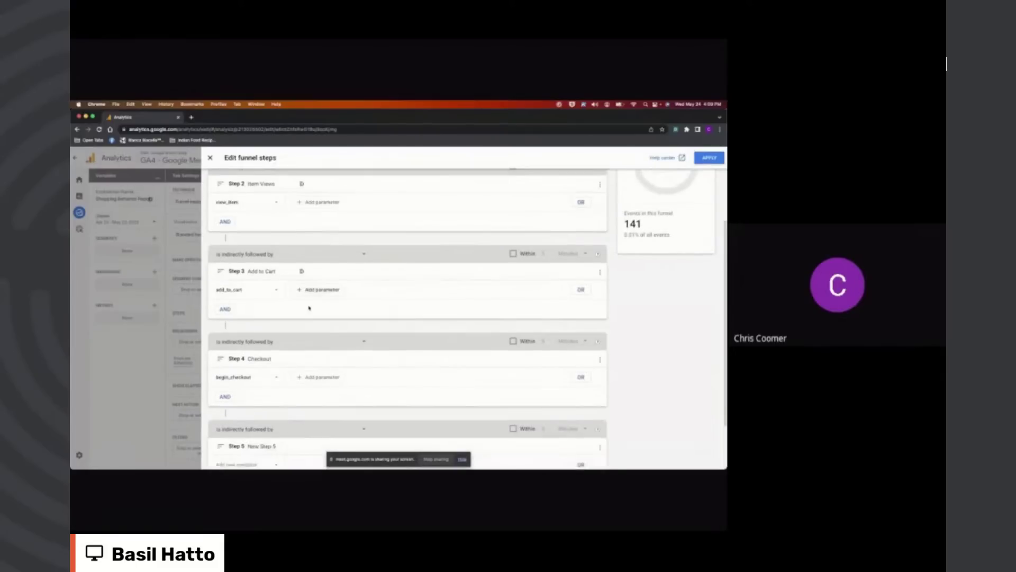
{"action": "scroll", "coordinate": [309, 308], "scroll_direction": "down", "scroll_amount": 2}
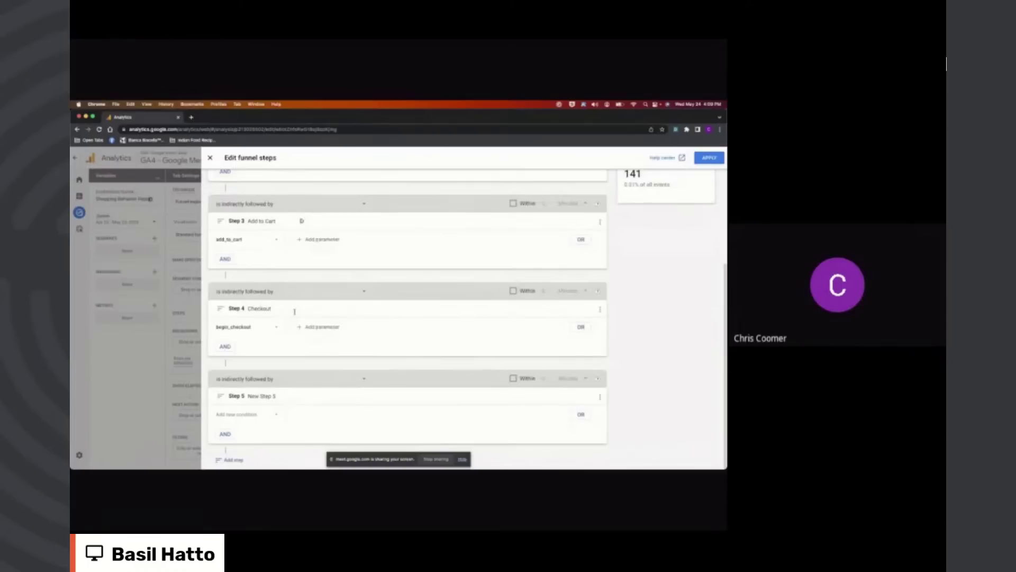
{"action": "left_click", "coordinate": [254, 414]}
{"action": "type", "text": "pu"}
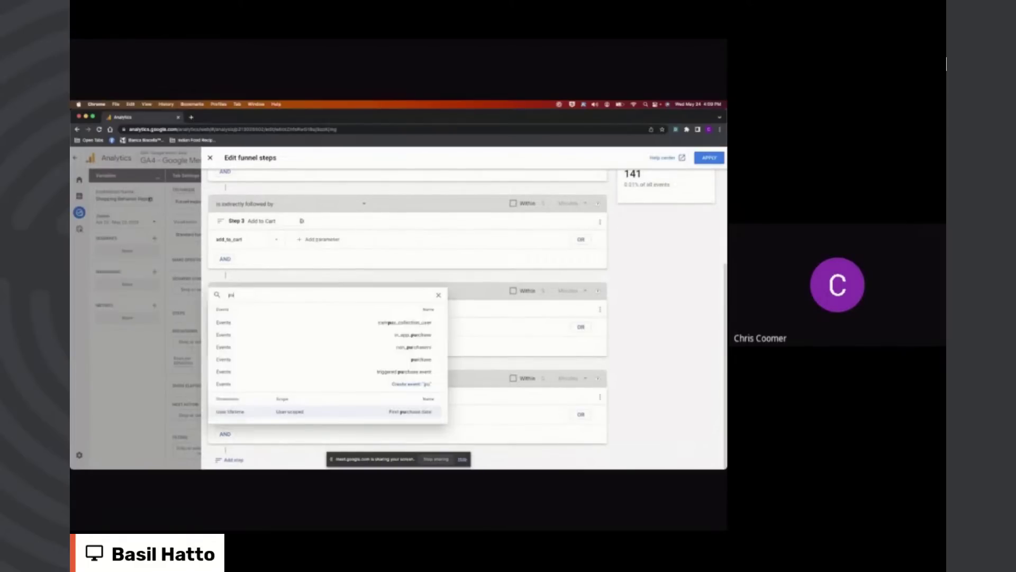
{"action": "type", "text": "rchase"}
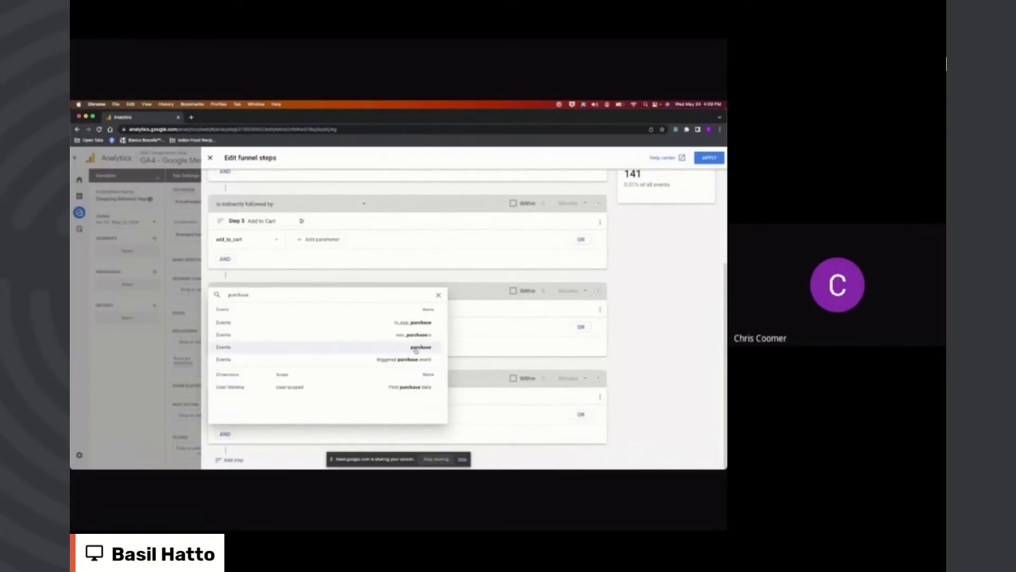
{"action": "left_click", "coordinate": [416, 348]}
{"action": "left_click", "coordinate": [261, 396]}
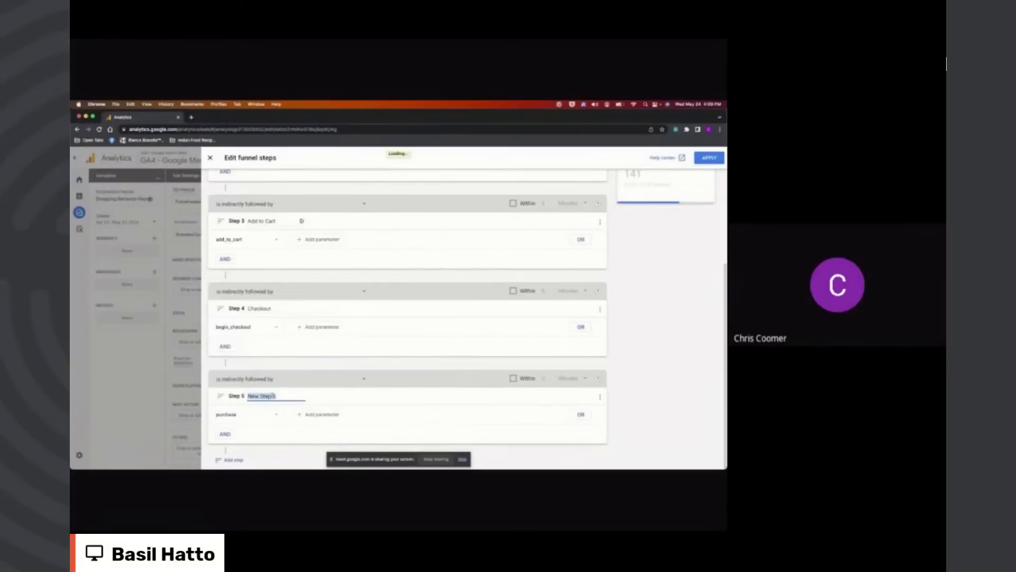
{"action": "type", "text": "Purchase"}
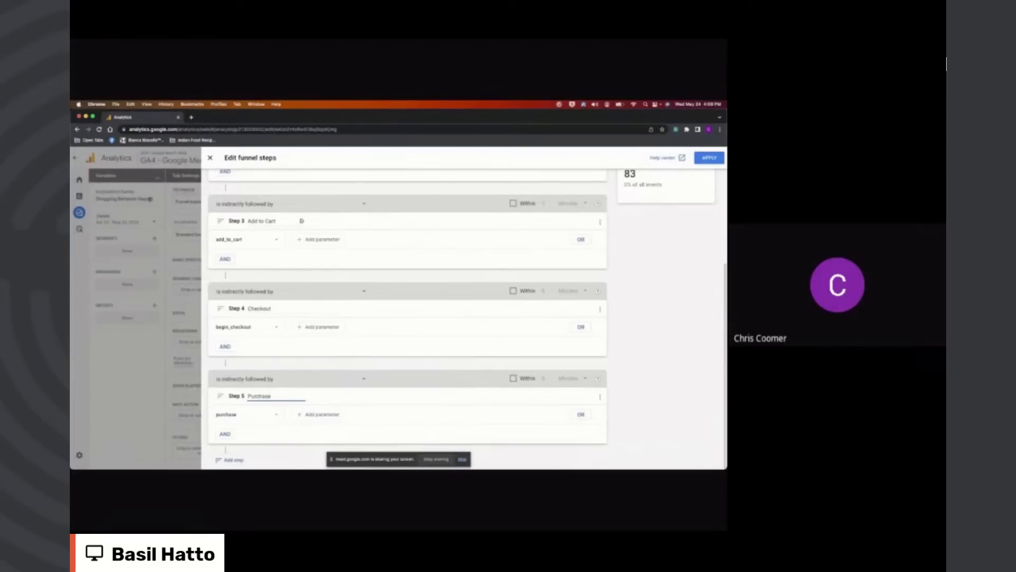
{"action": "scroll", "coordinate": [672, 268], "scroll_direction": "up", "scroll_amount": 3}
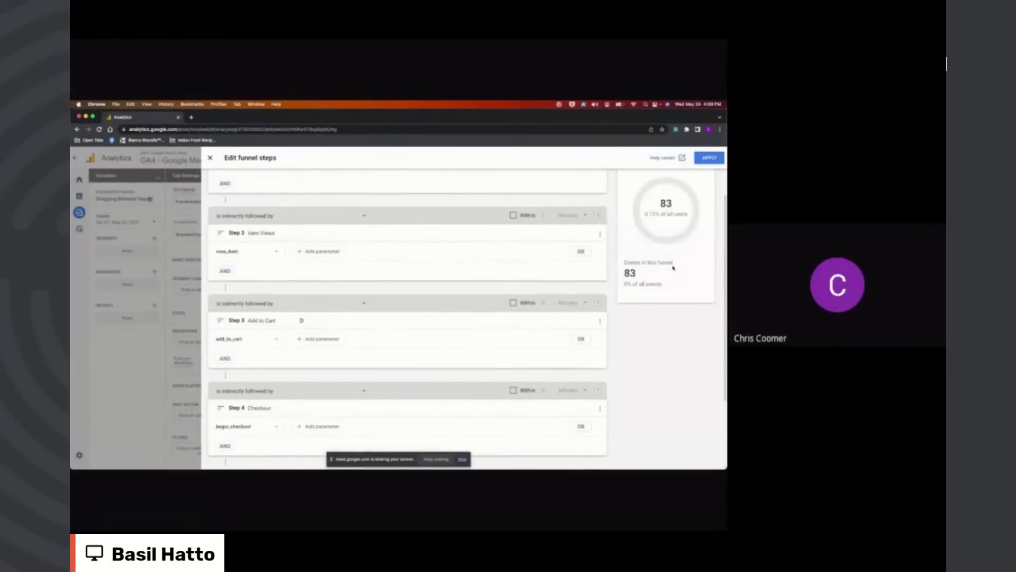
{"action": "left_click", "coordinate": [709, 157]}
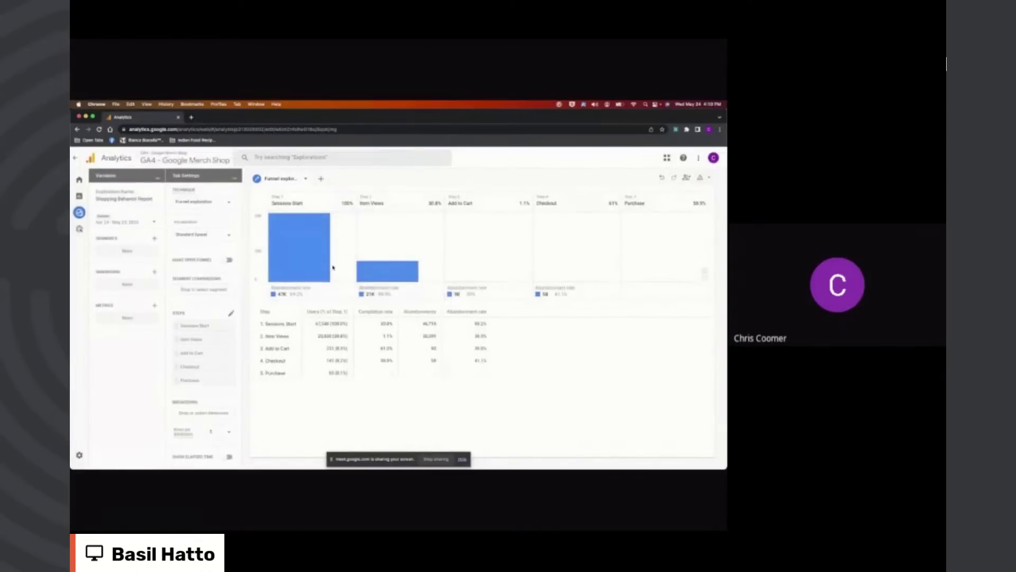
Step: Try the open funnel option on the shopping behavior funnel and turn it back off
{"action": "mouse_move", "coordinate": [298, 235]}
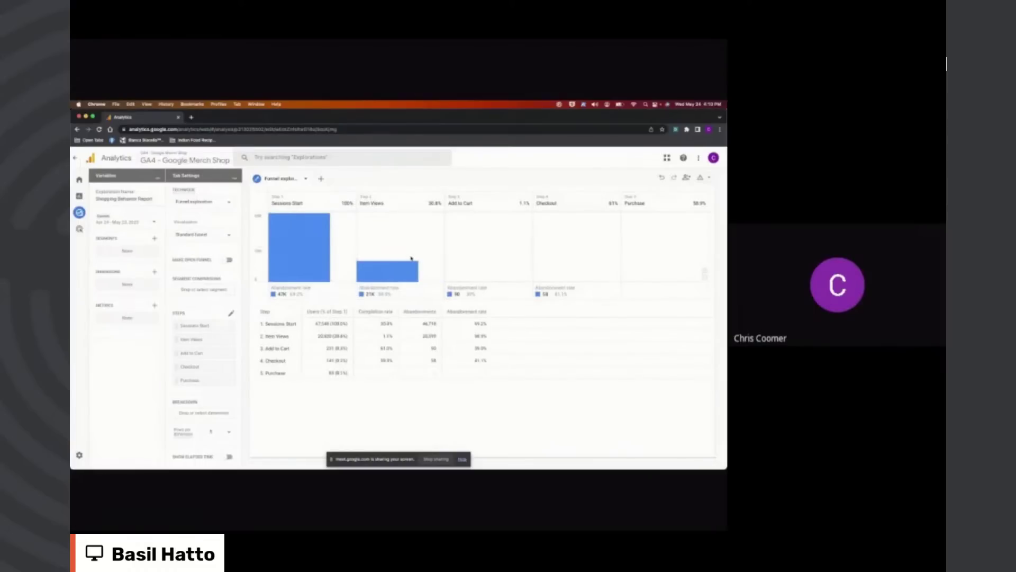
{"action": "left_click", "coordinate": [229, 260]}
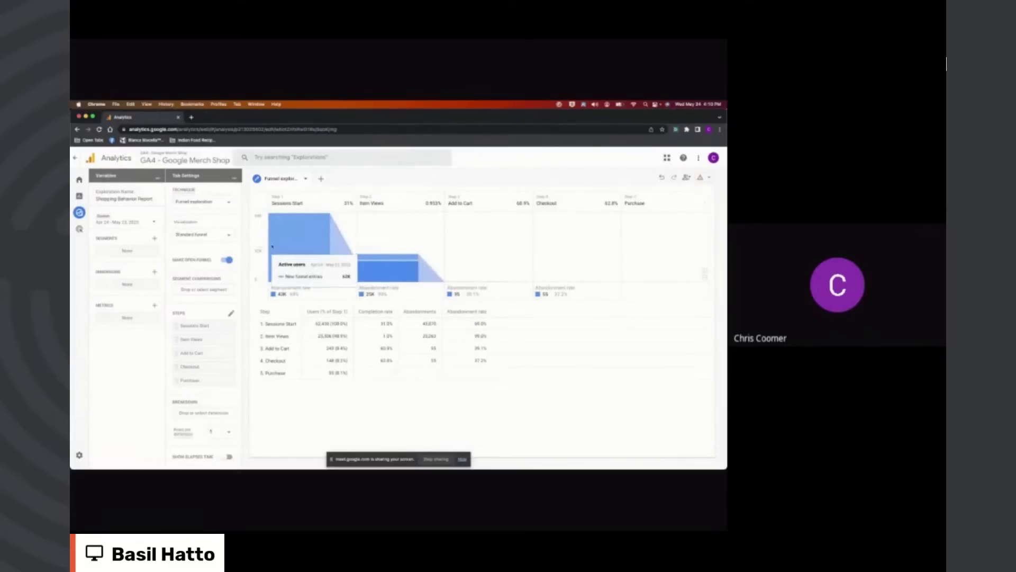
{"action": "left_click", "coordinate": [225, 260]}
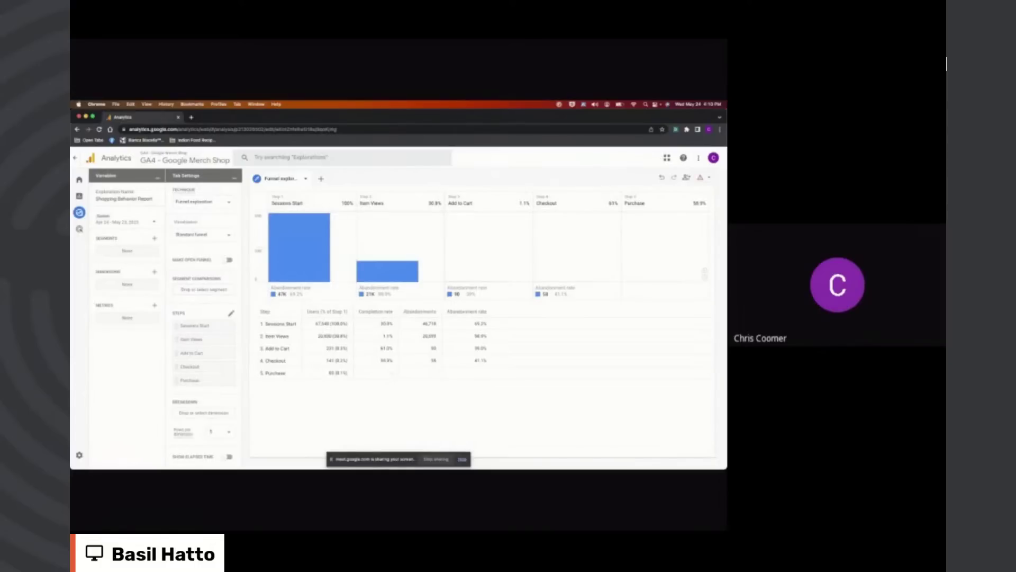
Step: In the checkout funnel, name the second step Shipping Information and the first step Begin Checkout
{"action": "mouse_move", "coordinate": [922, 559]}
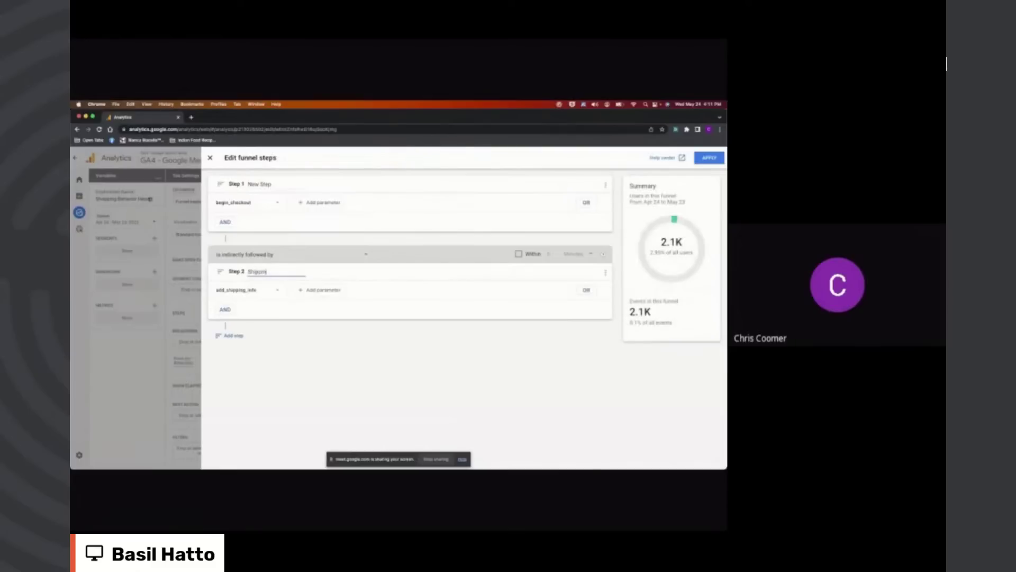
{"action": "type", "text": "g Information"}
{"action": "left_click", "coordinate": [273, 186]}
{"action": "key", "text": "super+a"}
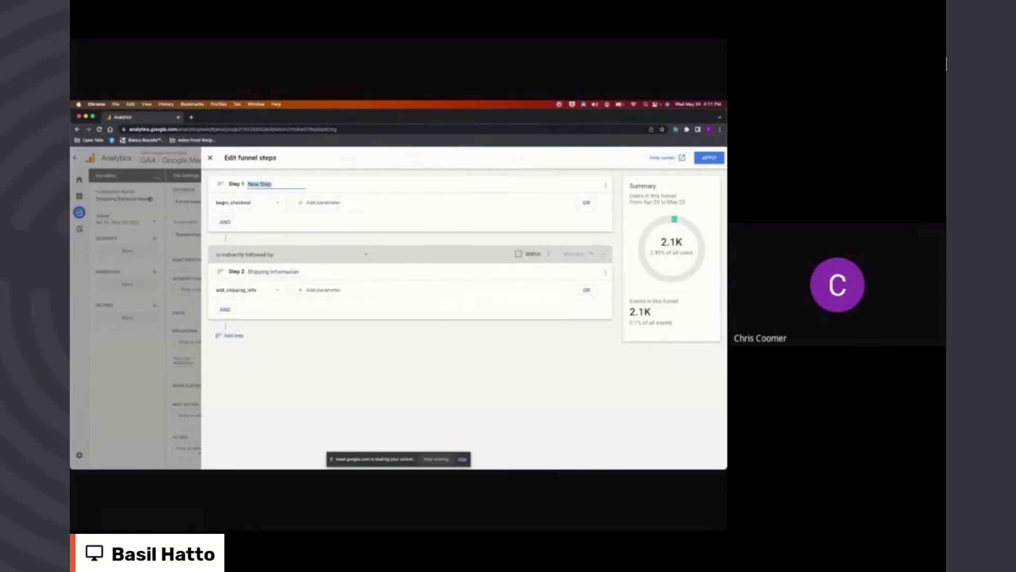
{"action": "type", "text": "Begin Checkout"}
Step: Add a third step named Purchase with the purchase event to the checkout funnel and apply it
{"action": "left_click", "coordinate": [232, 335]}
{"action": "left_click", "coordinate": [263, 358]}
{"action": "key", "text": "super+a"}
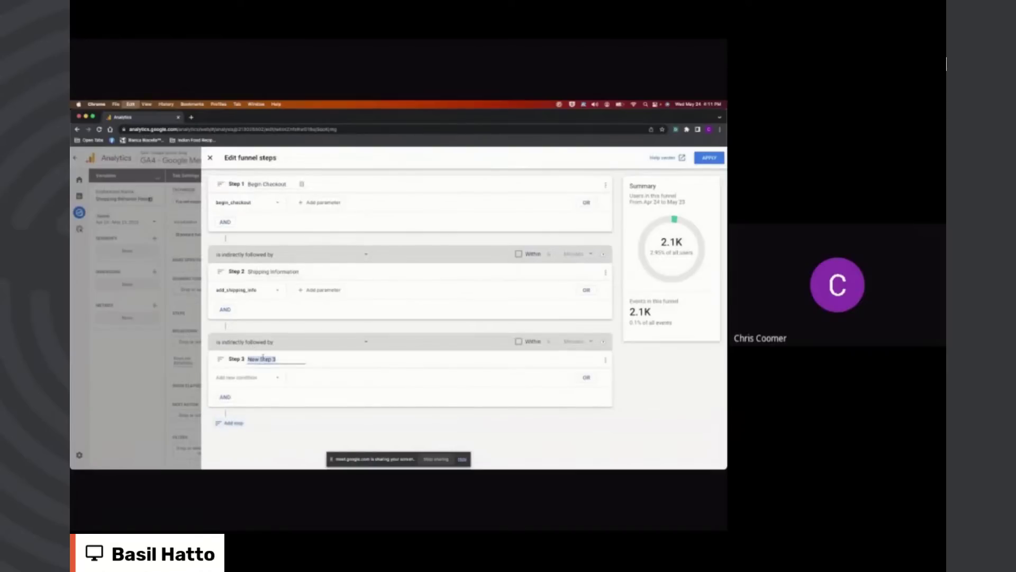
{"action": "type", "text": "Purchase"}
{"action": "left_click", "coordinate": [259, 376]}
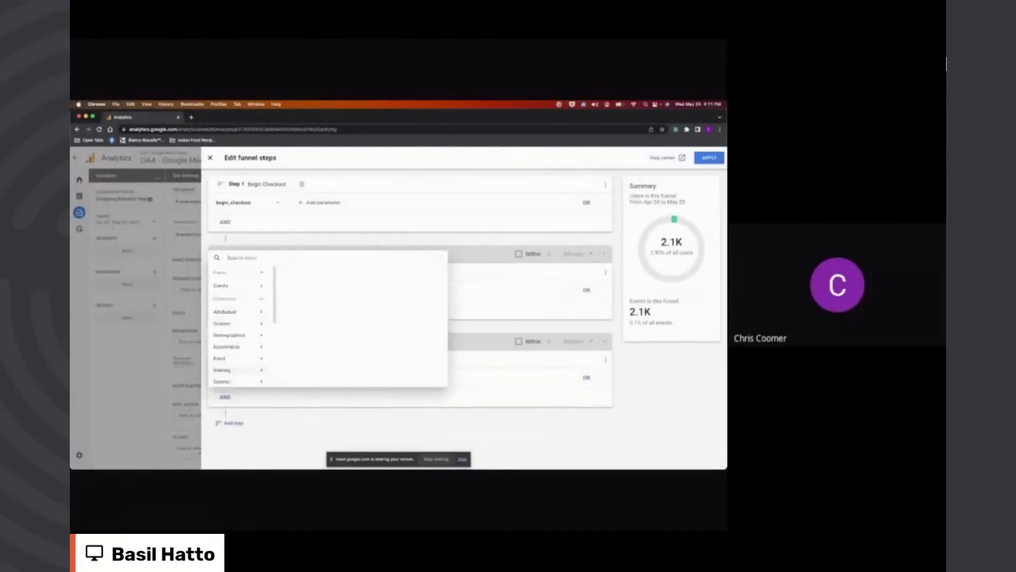
{"action": "type", "text": "purchas"}
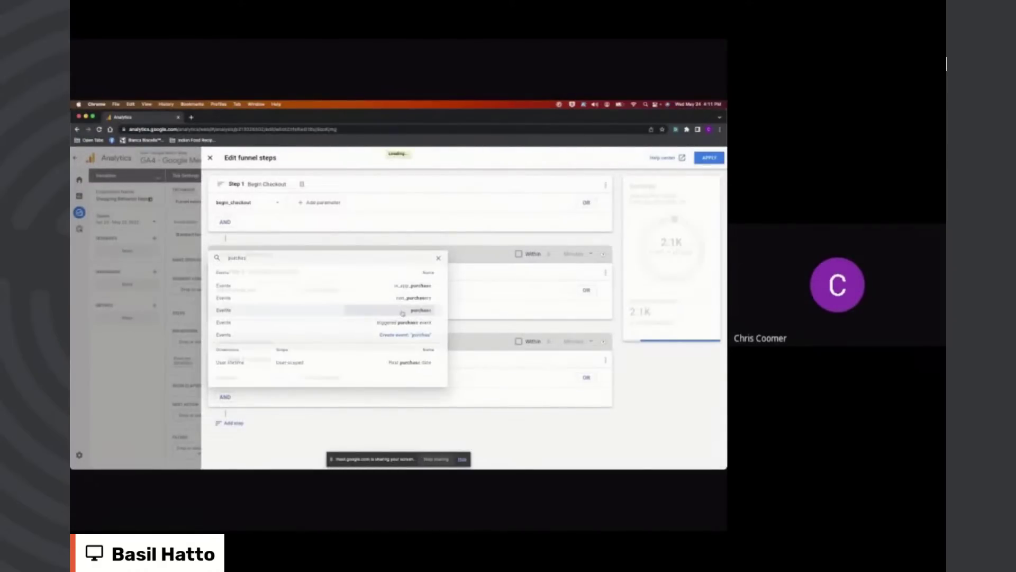
{"action": "left_click", "coordinate": [419, 310]}
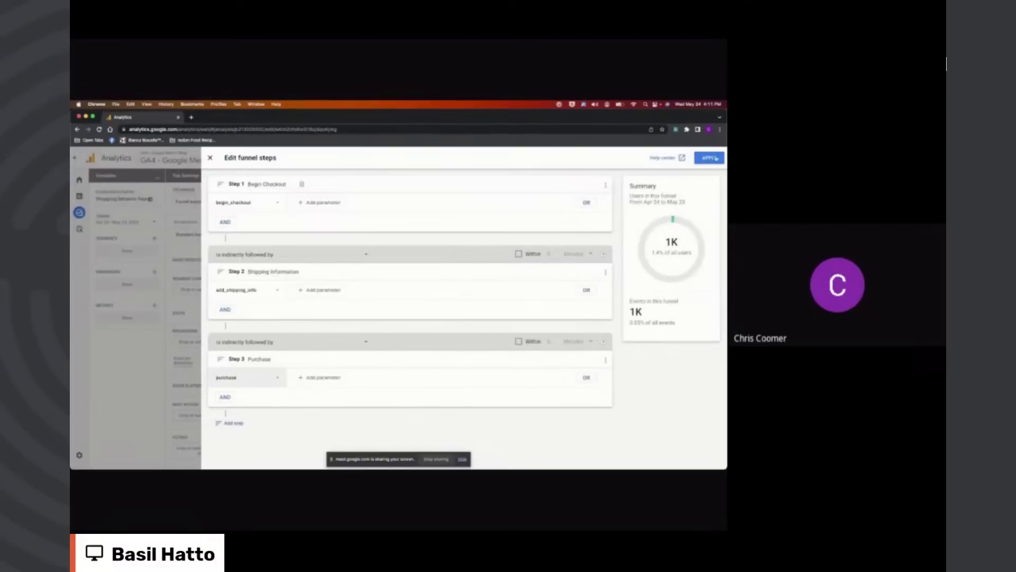
{"action": "left_click", "coordinate": [712, 158]}
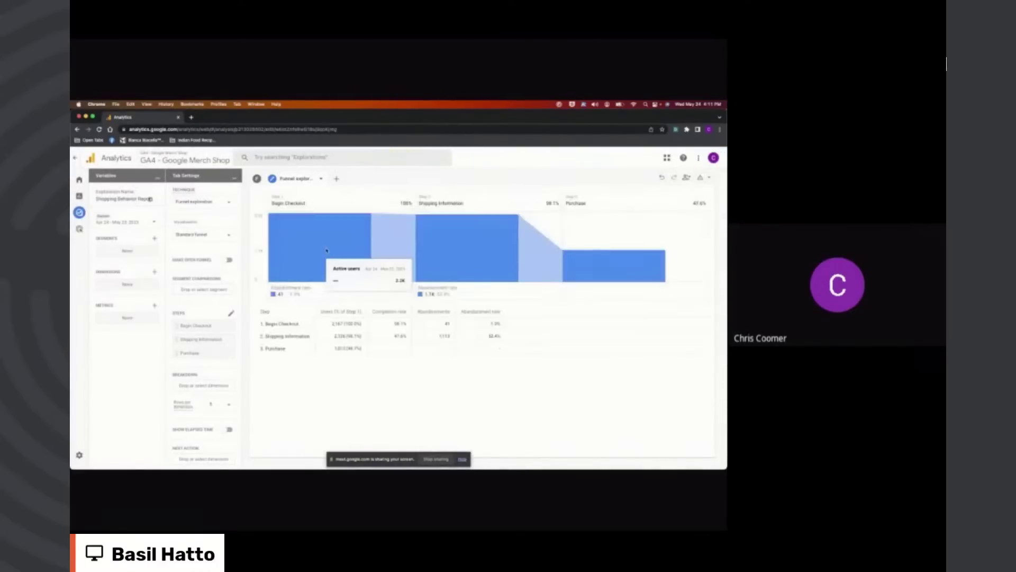
Step: Compare the shopping behavior funnel with the checkout funnel and examine the user figures for each checkout step
{"action": "left_click", "coordinate": [256, 179]}
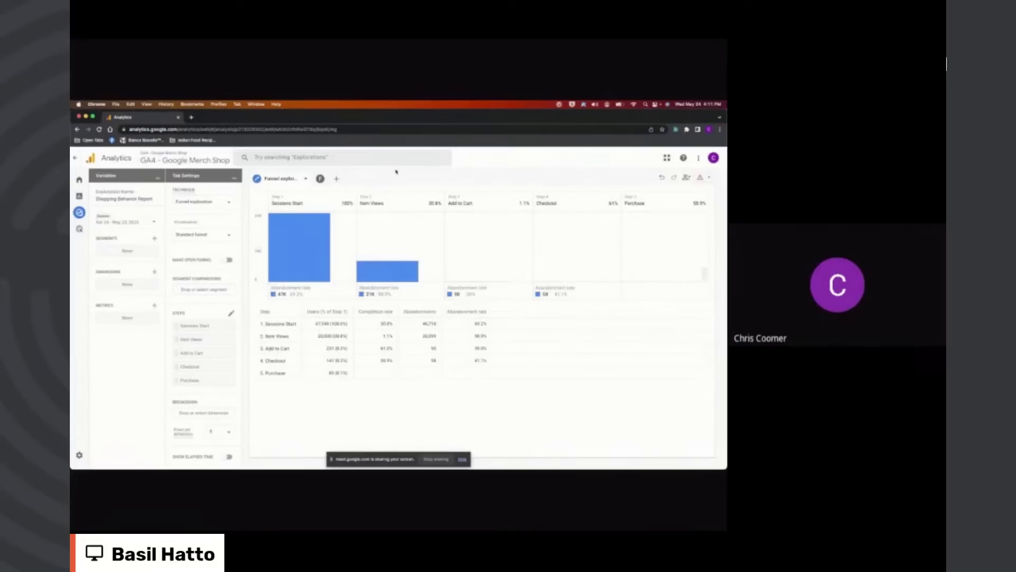
{"action": "left_click", "coordinate": [320, 179]}
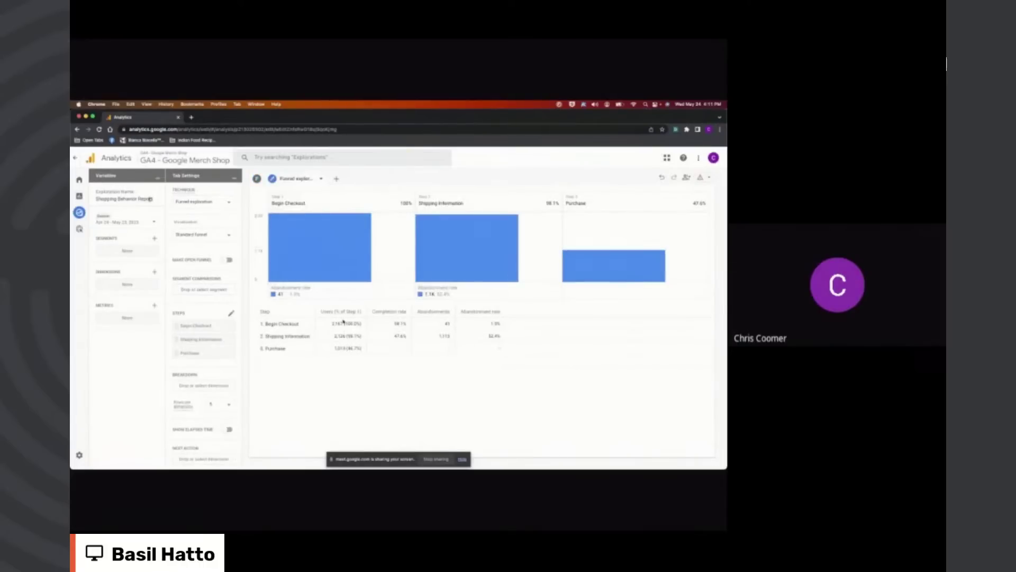
{"action": "mouse_move", "coordinate": [450, 276]}
{"action": "mouse_move", "coordinate": [599, 266]}
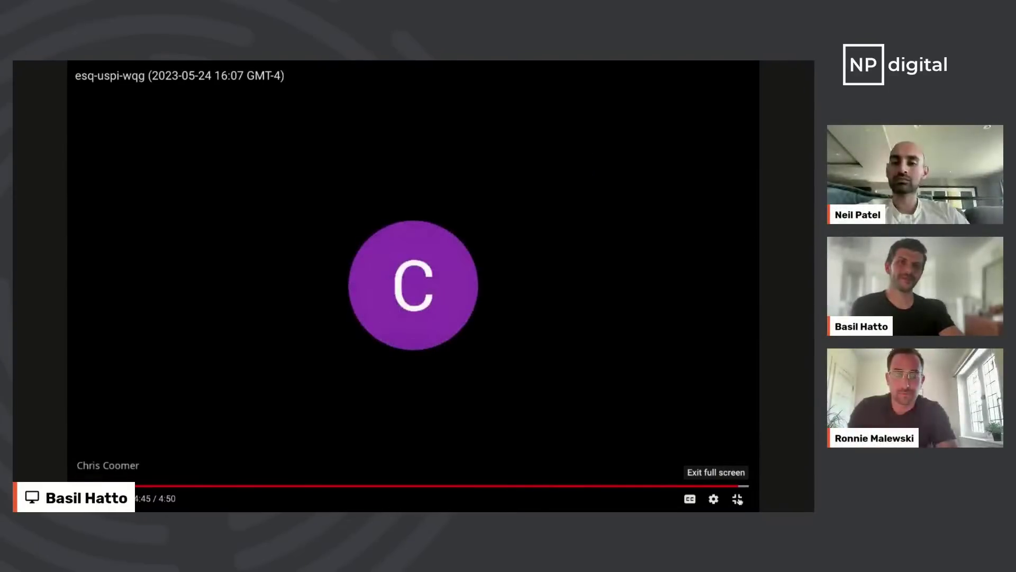
{"action": "left_click", "coordinate": [737, 500]}
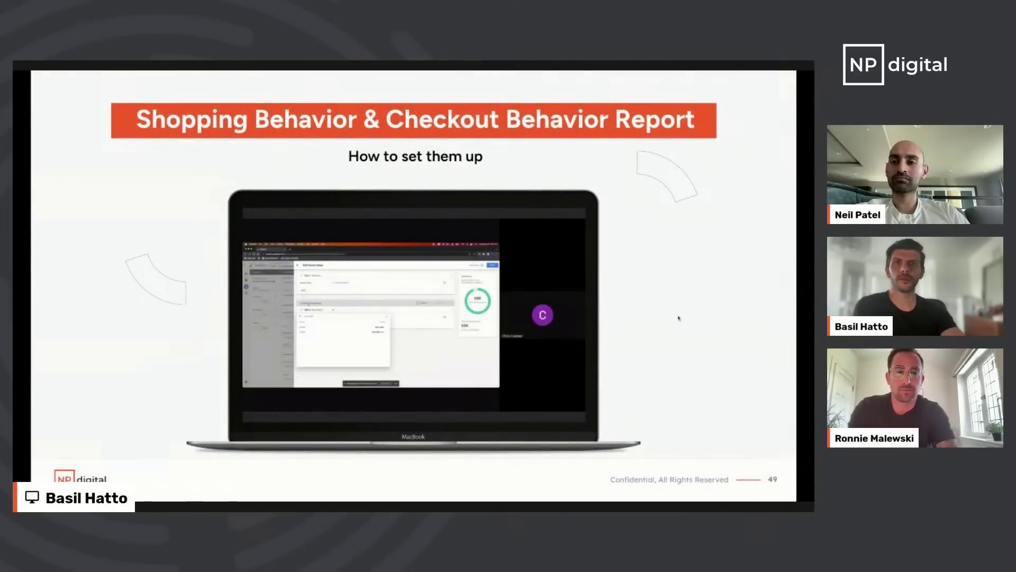
{"action": "key", "text": "Right"}
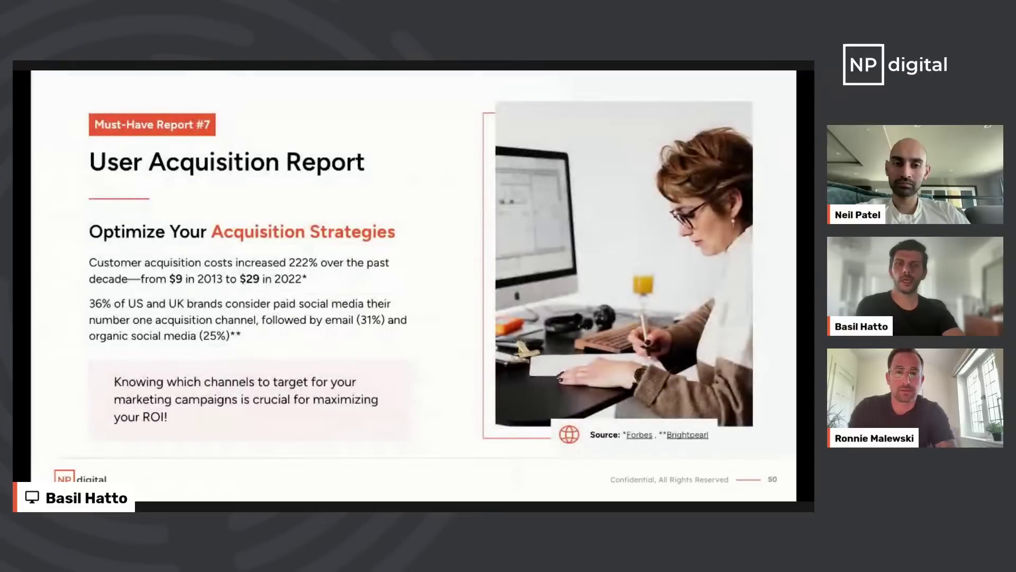